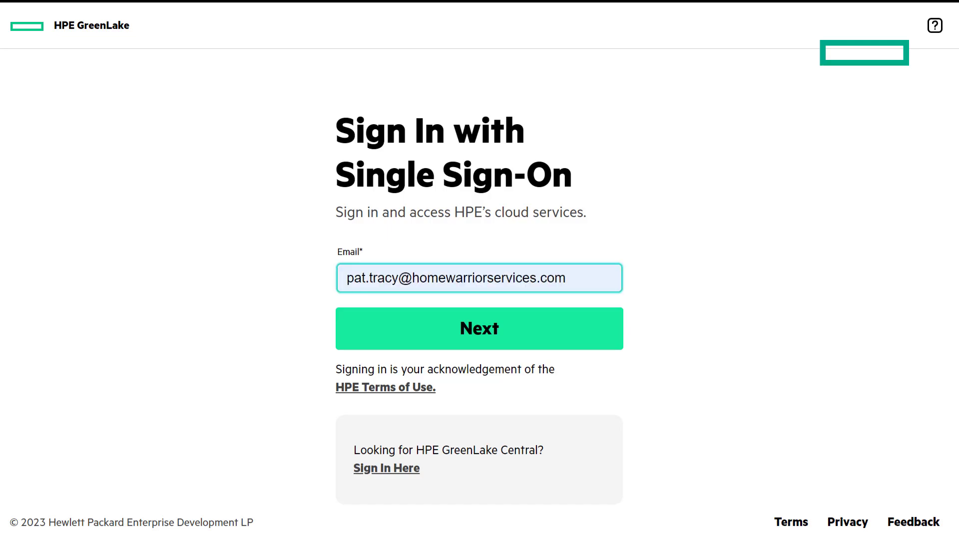
Sign in to HPE GreenLake through single sign-on, entering the account's email and password on the Microsoft page.
key("Return")
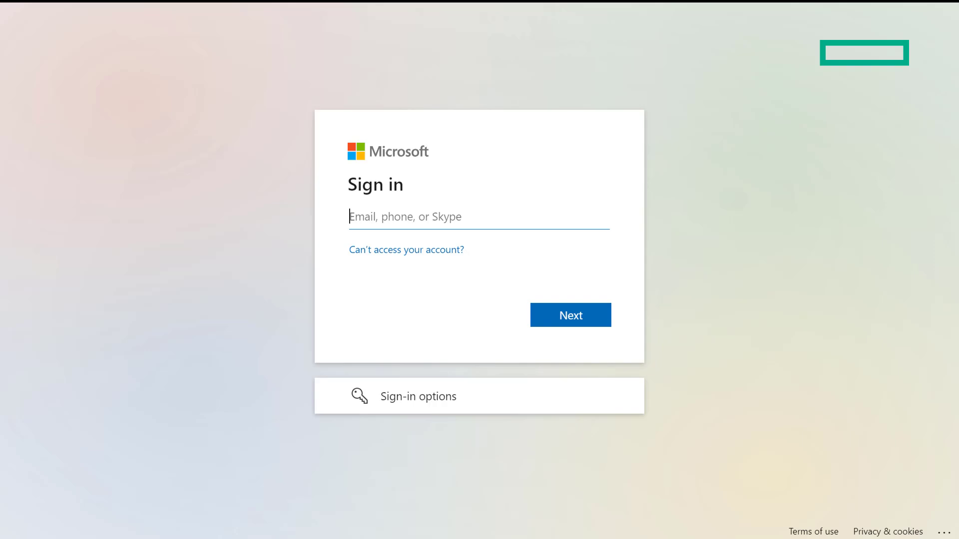
type("•••••")
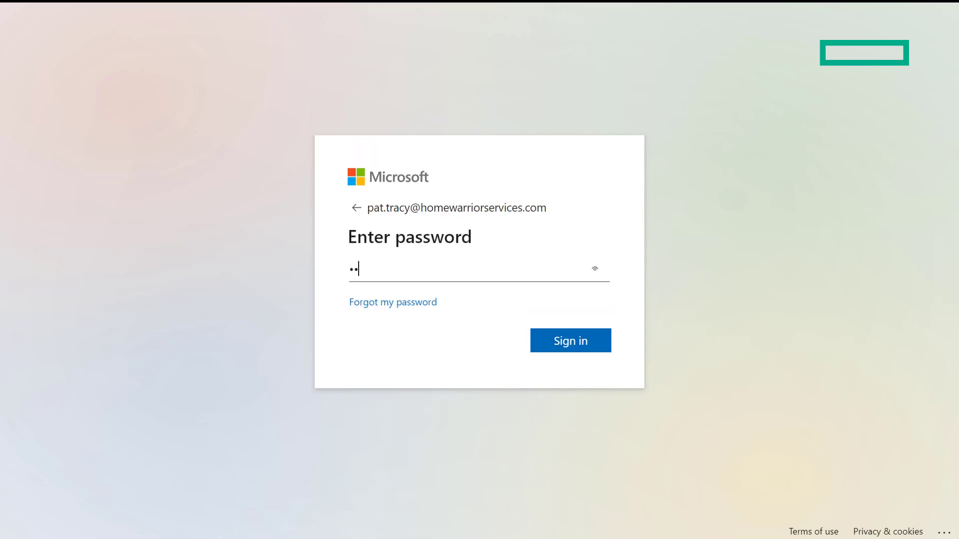
type("•••")
key("Return")
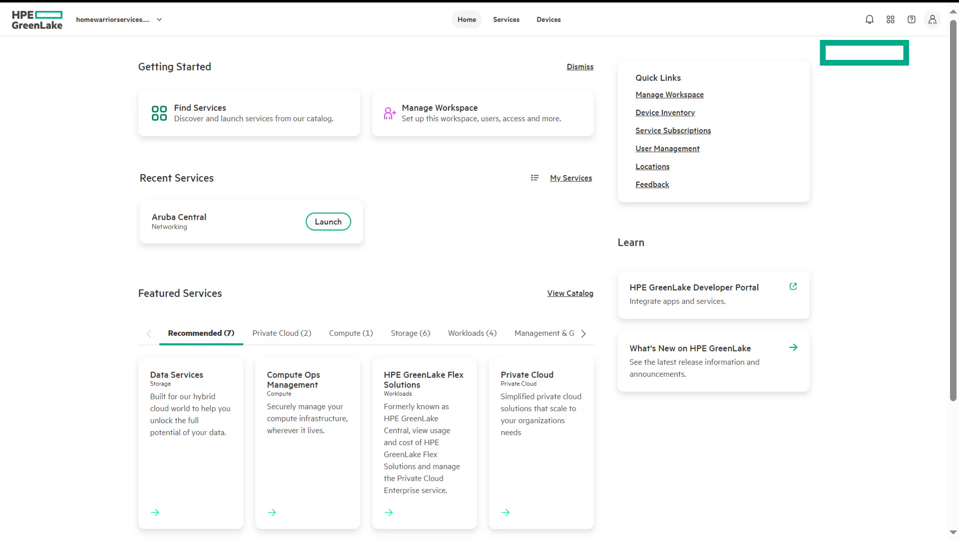
Check the signed-in account's email address in its profile and open User Management for the workspace.
left_click(932, 19)
left_click_drag(768, 52, 864, 51)
left_click(667, 149)
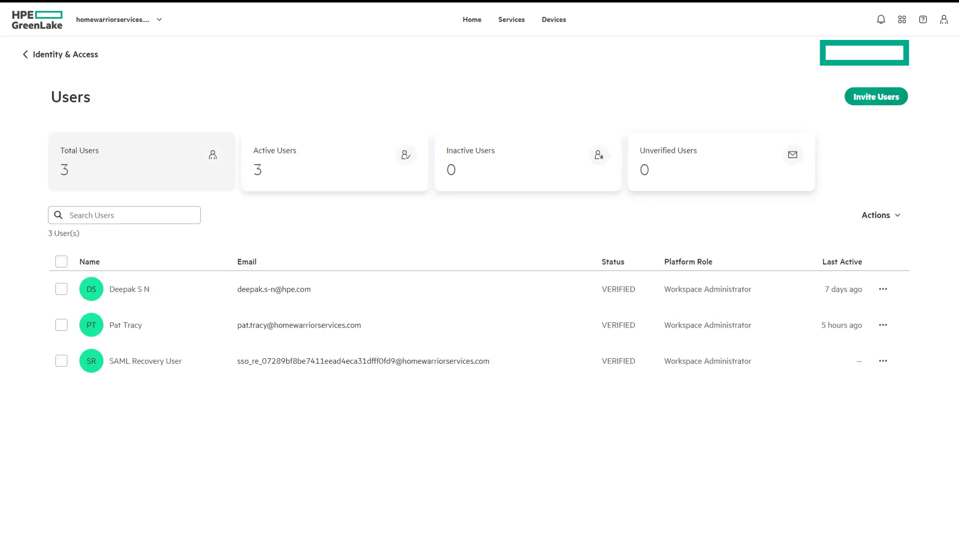
Look over the Invite User form, cancel it, and view the actions available for the first listed user.
left_click(876, 97)
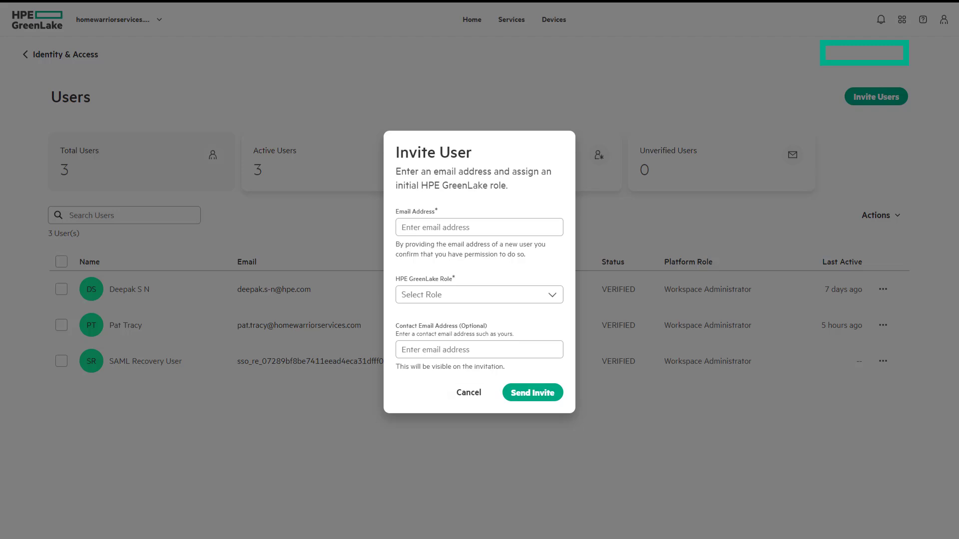
left_click(469, 392)
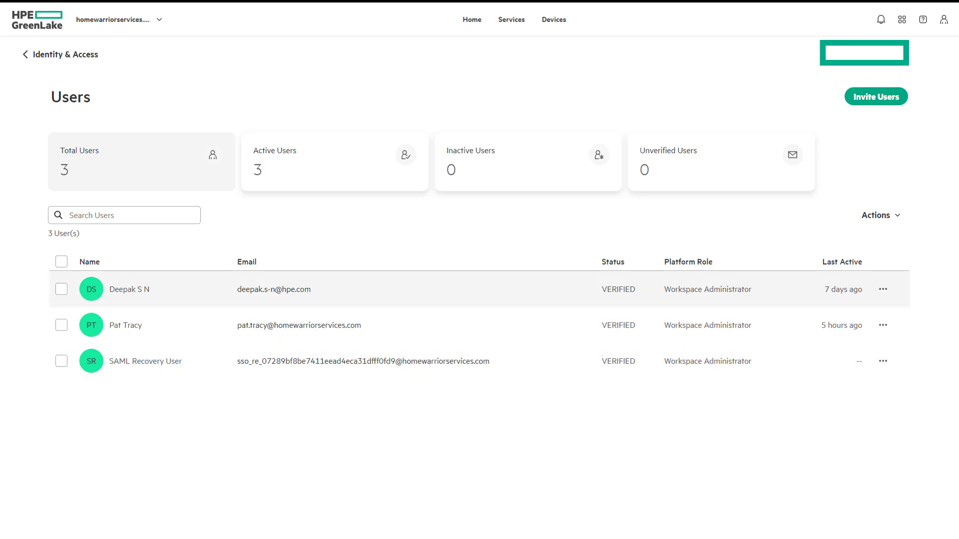
left_click(62, 289)
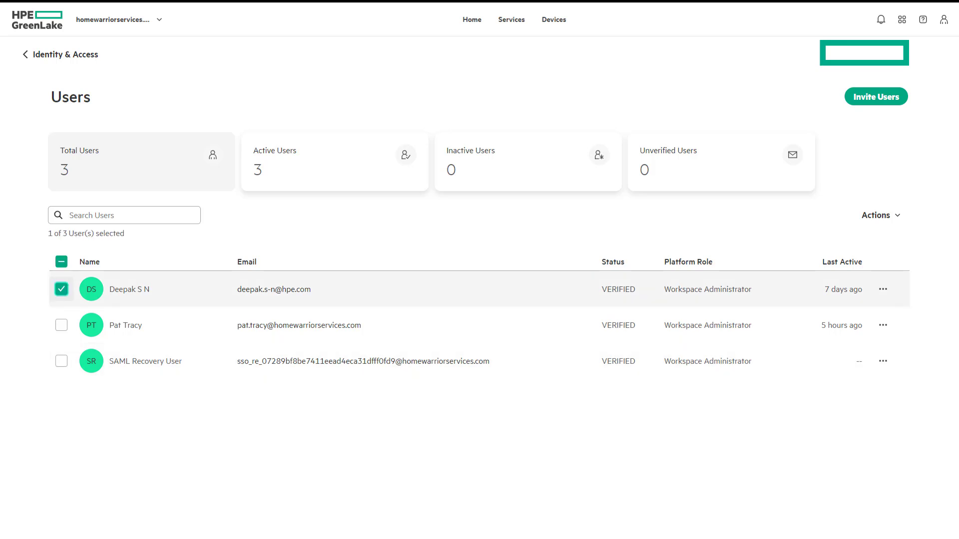
left_click(883, 289)
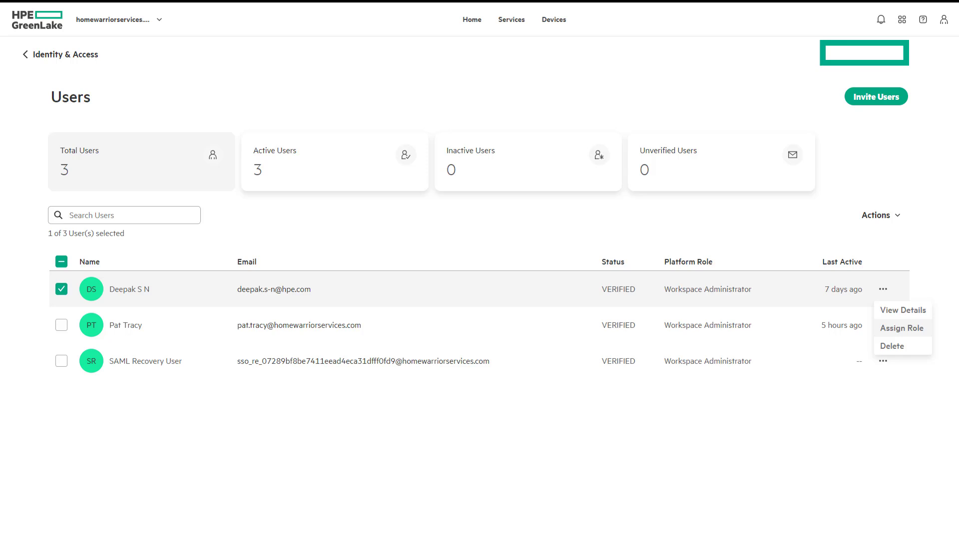
left_click(61, 289)
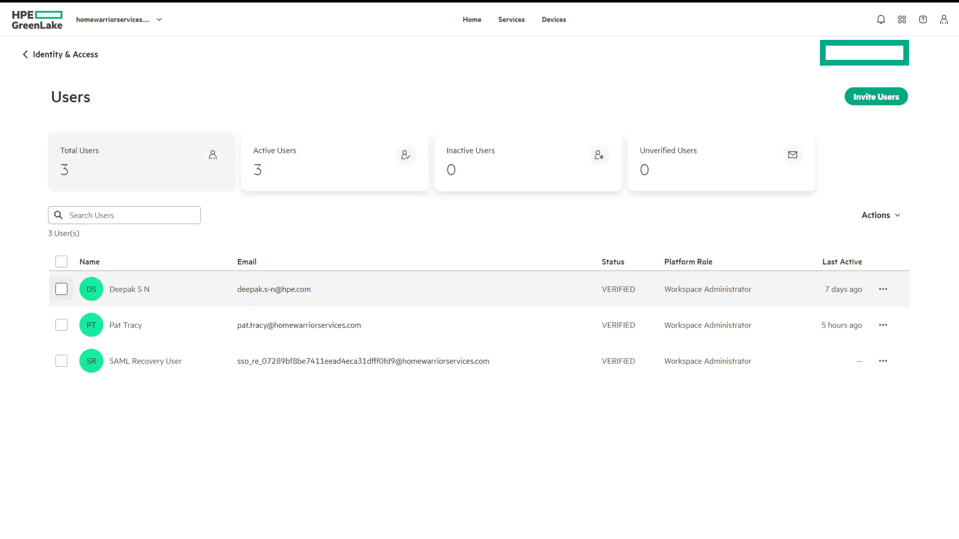
View the details of the second listed user, including the roles for Aruba Central and the HPE GreenLake platform.
left_click(62, 325)
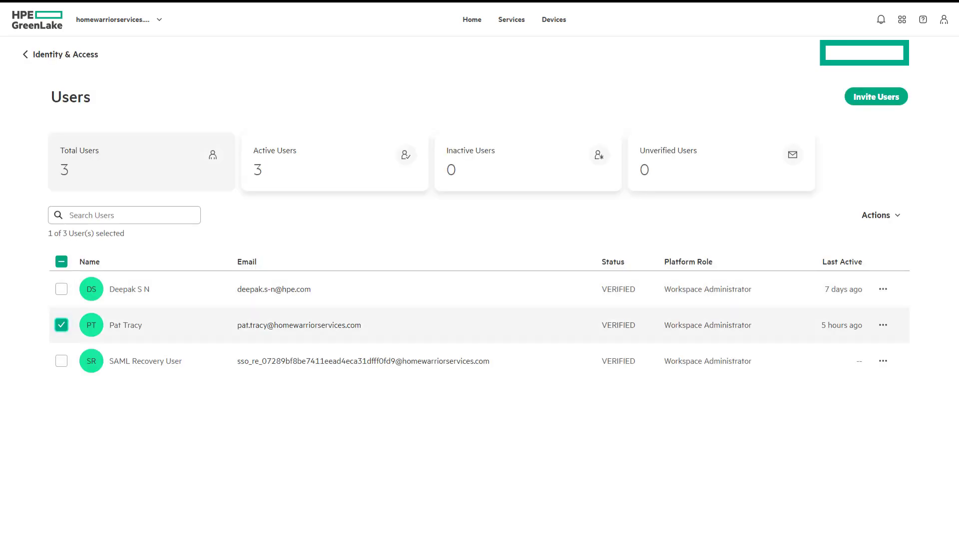
left_click(883, 325)
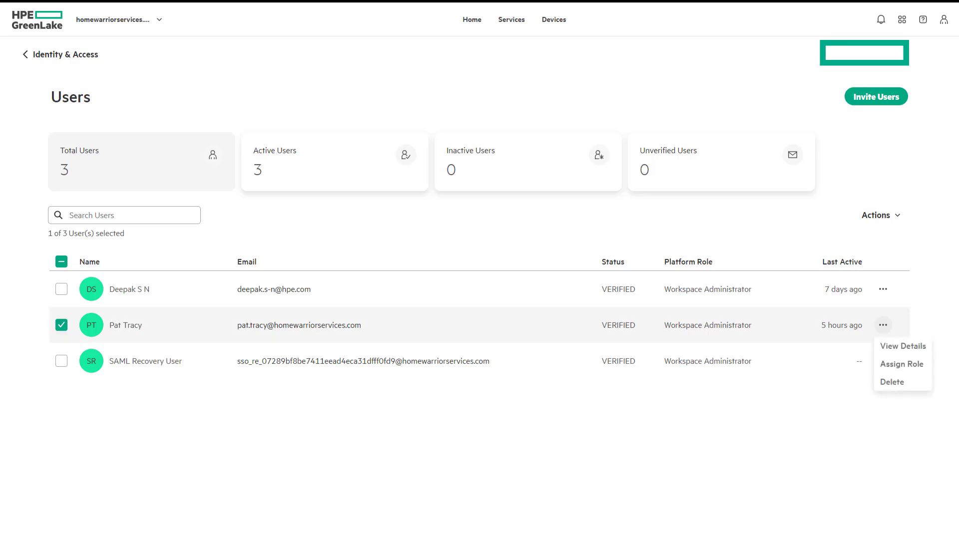
left_click(899, 345)
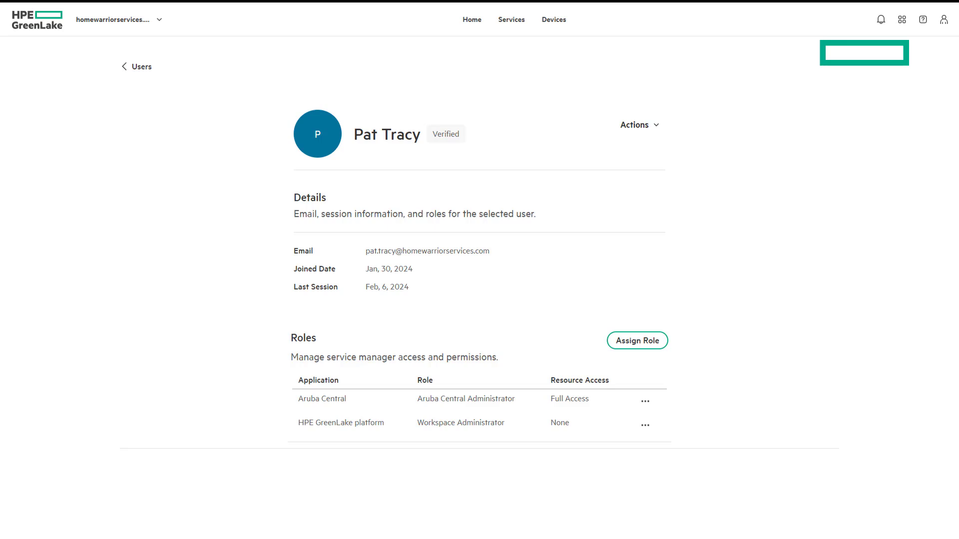
Sign out of HPE from the account profile.
left_click(943, 20)
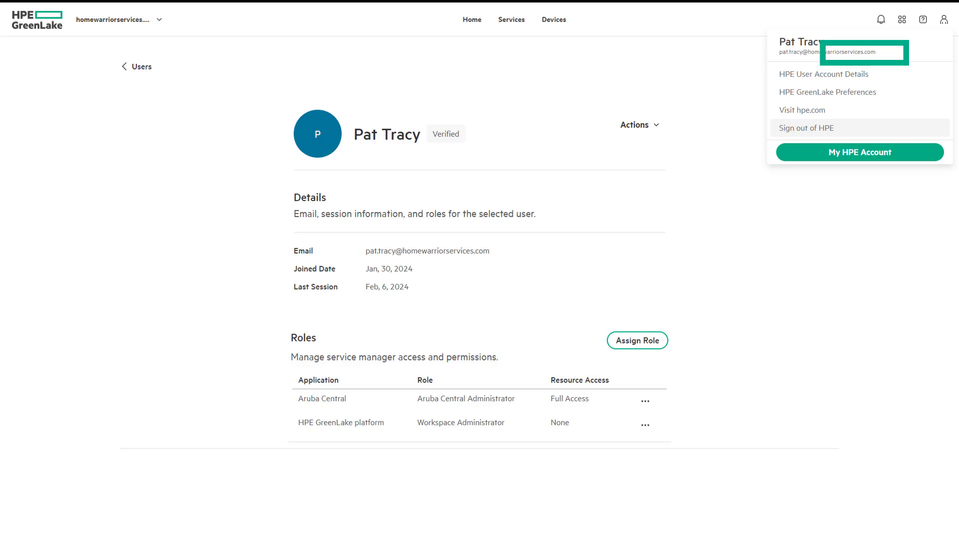
left_click(805, 128)
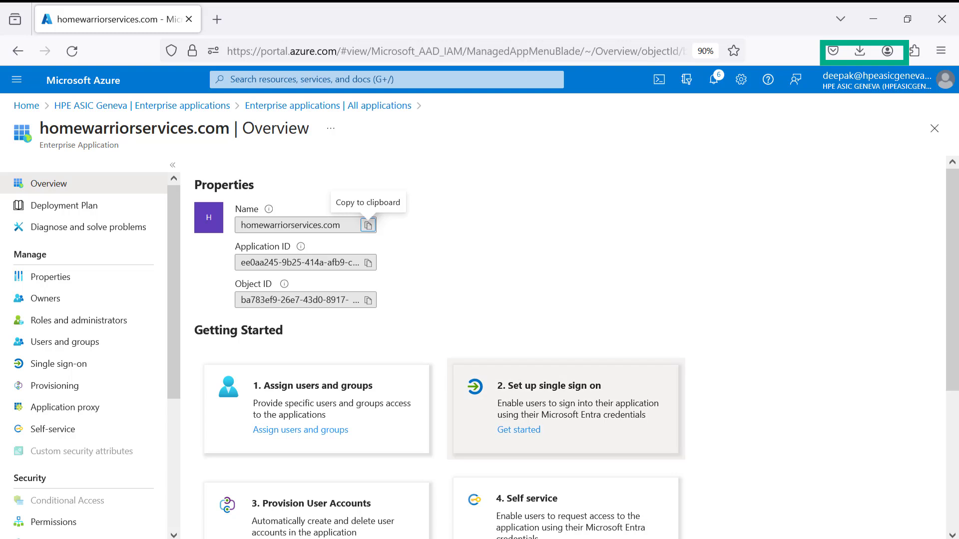
In Microsoft Azure, open the hpe_ccs_attribute claim in the homewarriorservices.com application's SAML single sign-on Attributes & Claims.
left_click(566, 409)
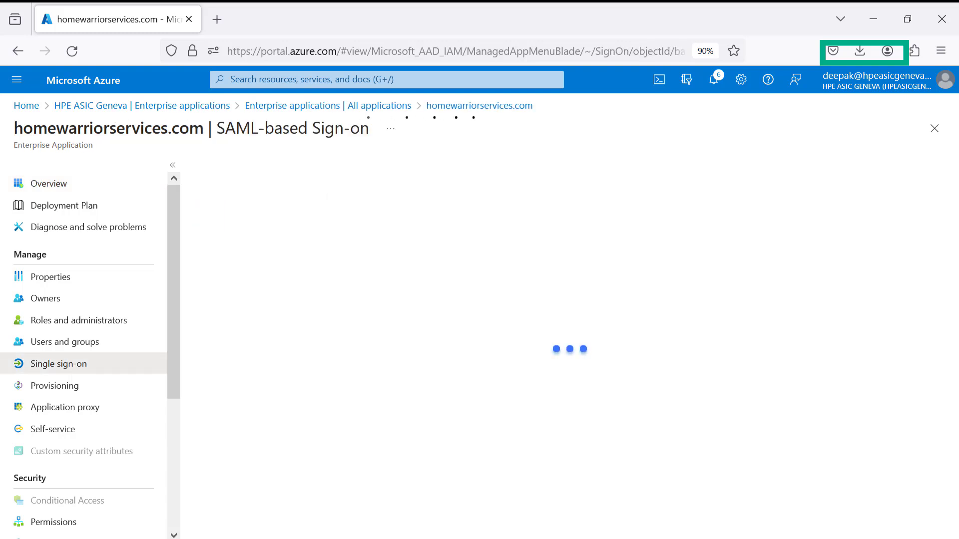
left_click_drag(952, 250, 952, 286)
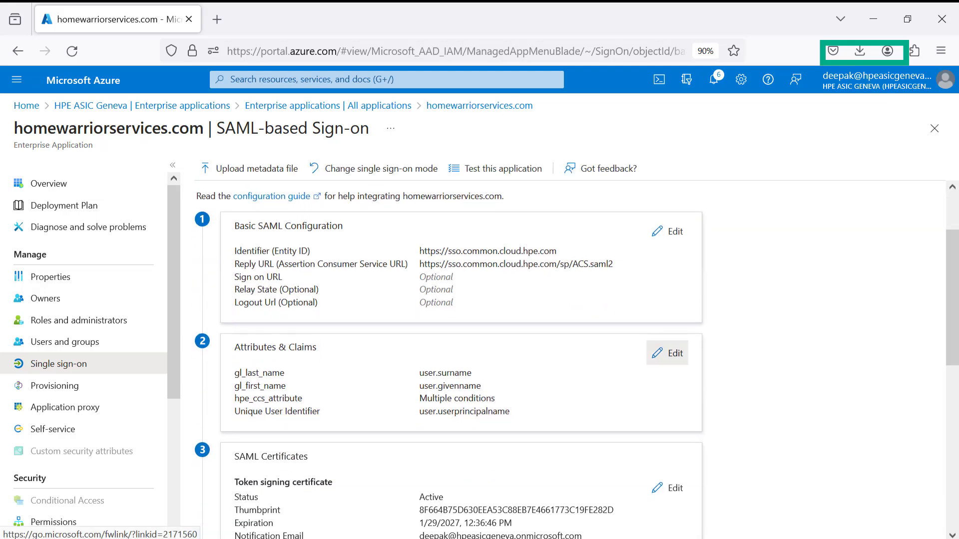
left_click(669, 353)
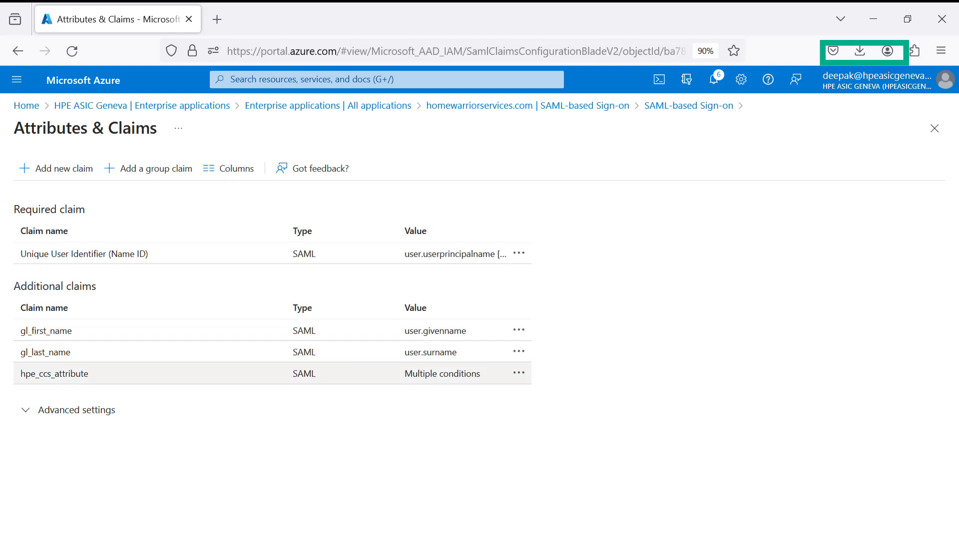
left_click(442, 373)
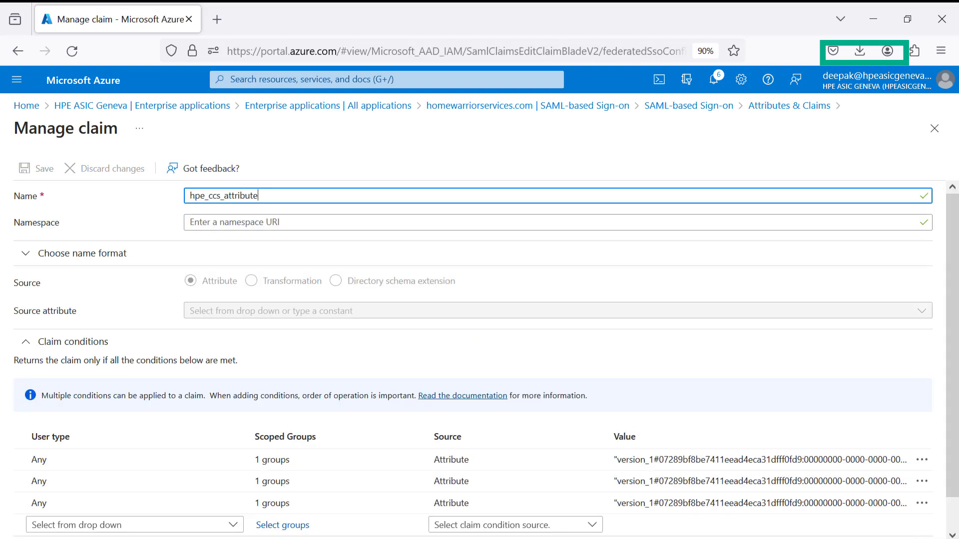
Inspect the scoped groups of the first two claim conditions and the second condition's full value.
scroll(479, 426, "down", 1)
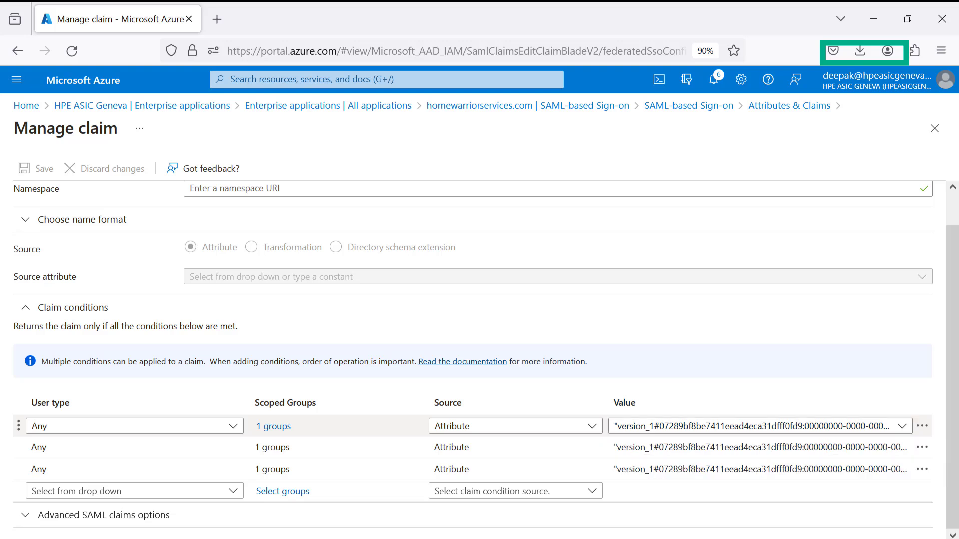
left_click(273, 426)
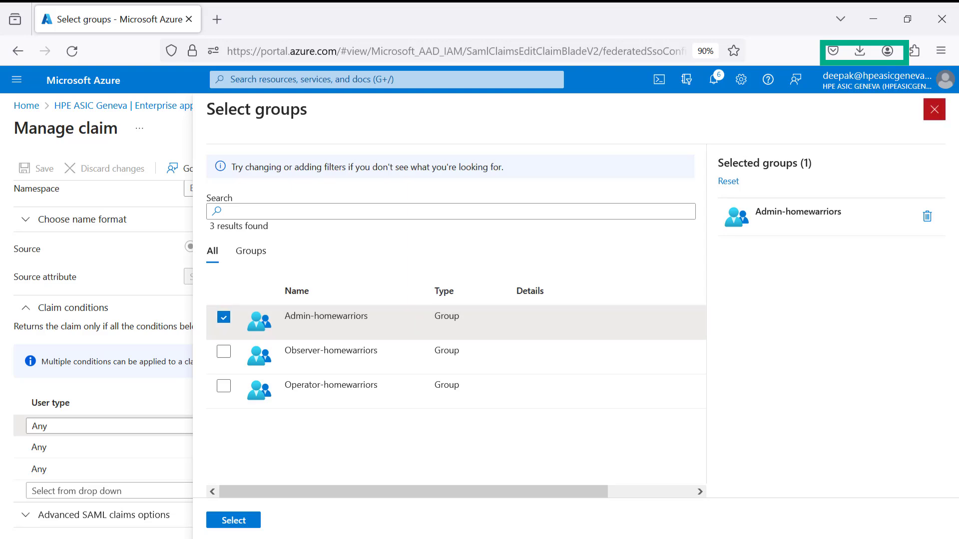
left_click(933, 109)
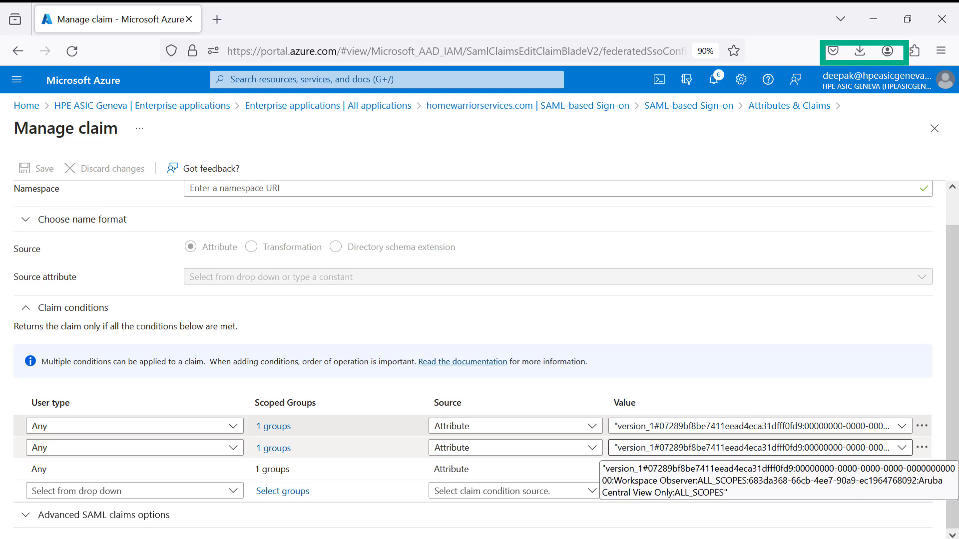
left_click(273, 448)
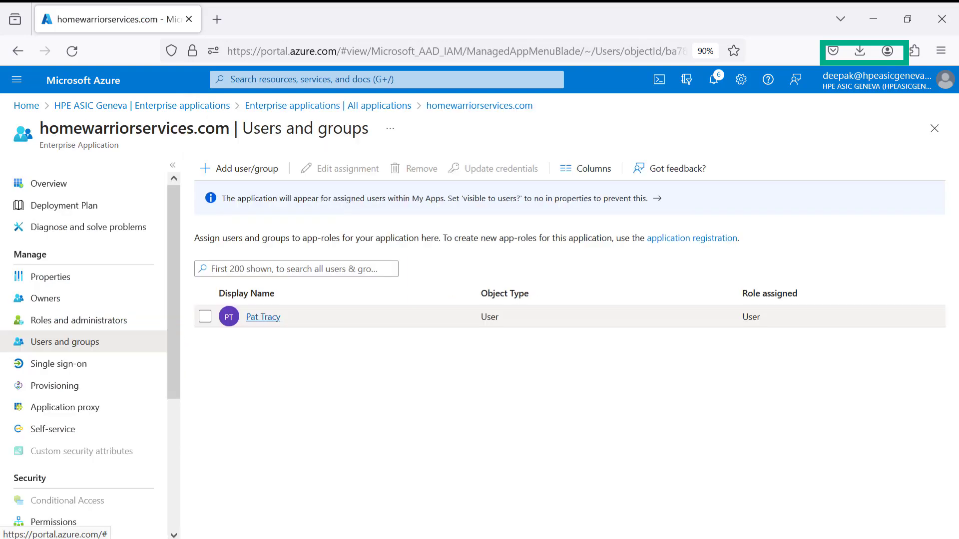
Remove the user assigned to the homewarriorservices.com application from the Admin-homewarriors group.
left_click(265, 317)
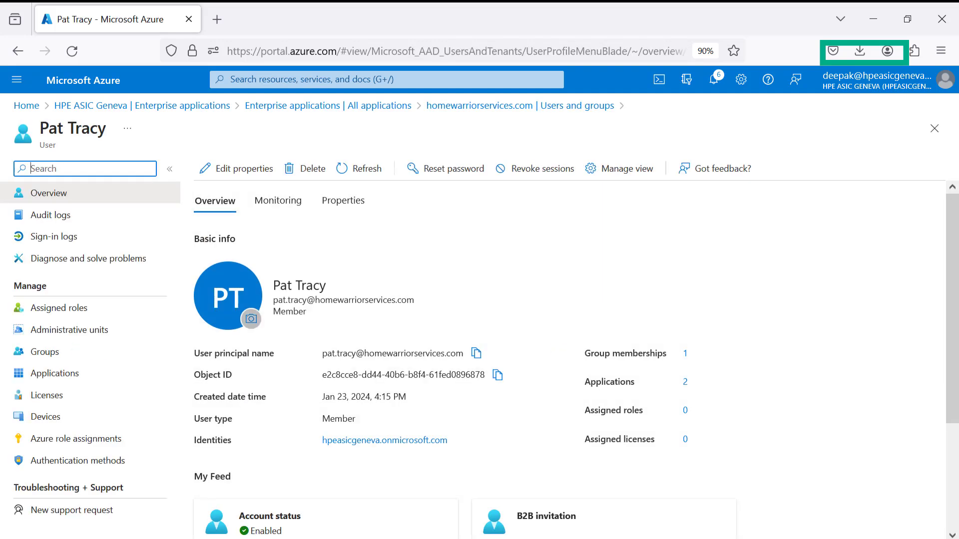
left_click(685, 353)
left_click(204, 248)
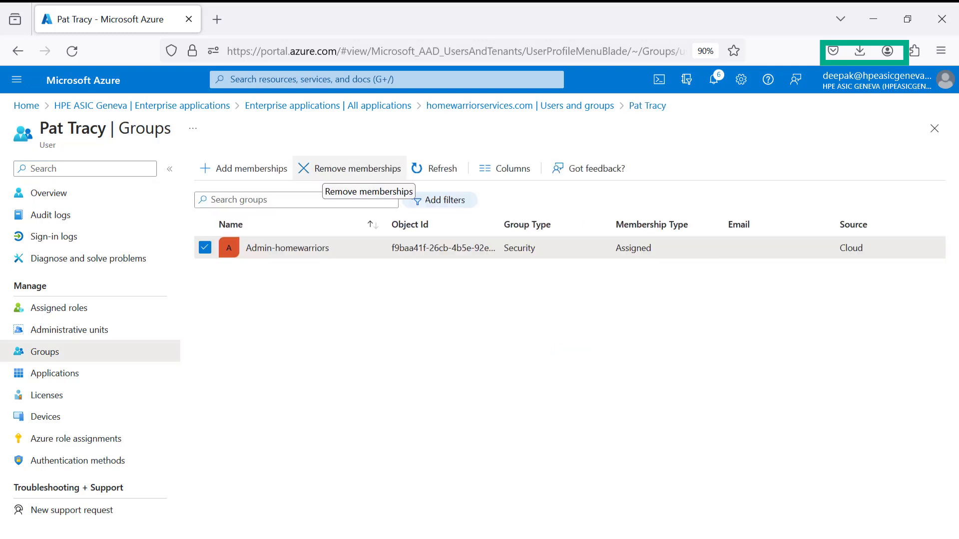
left_click(350, 168)
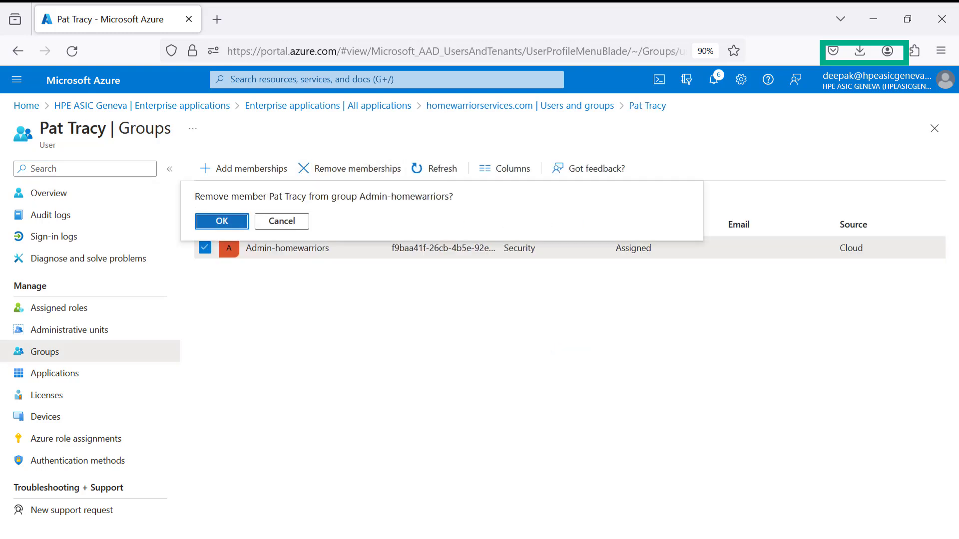
key("Return")
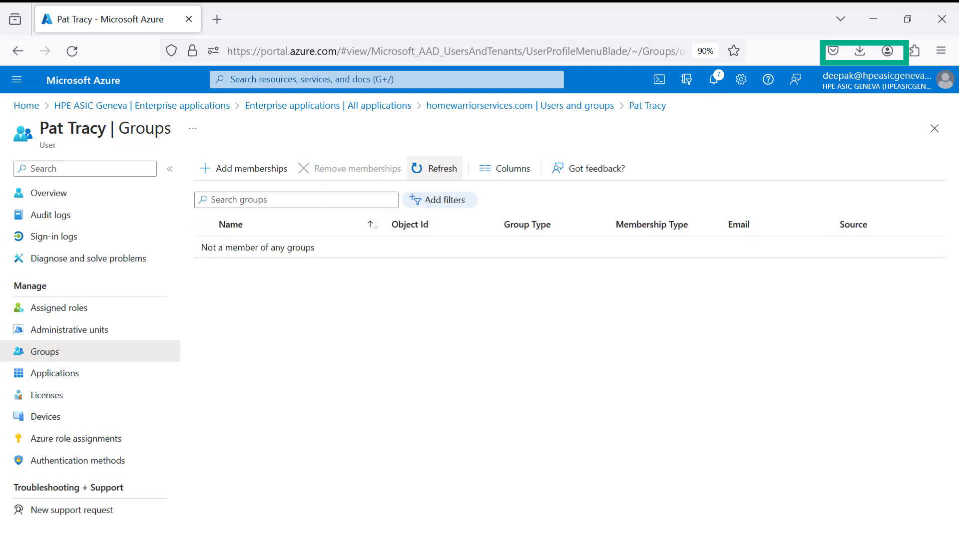
Add the user to the Observer-homewarriors group.
left_click(243, 168)
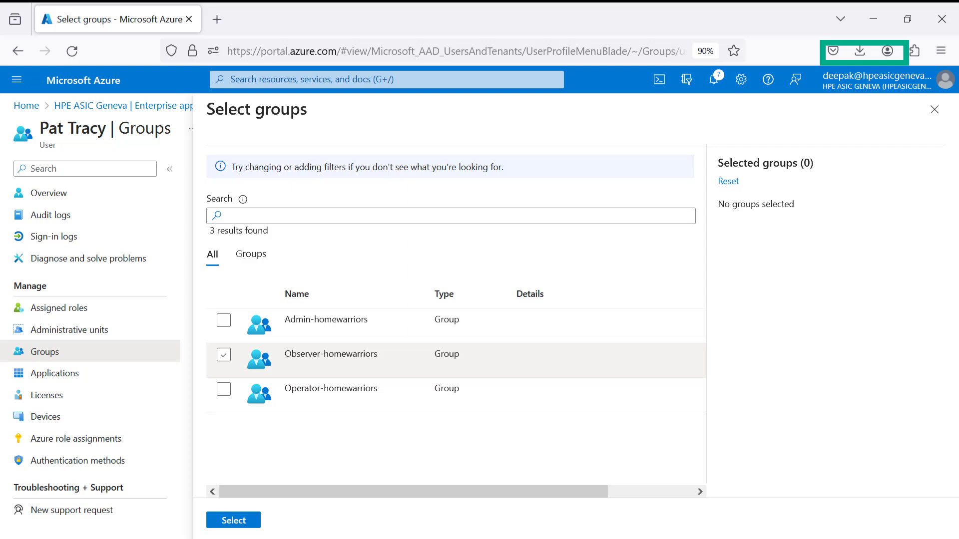
left_click(223, 355)
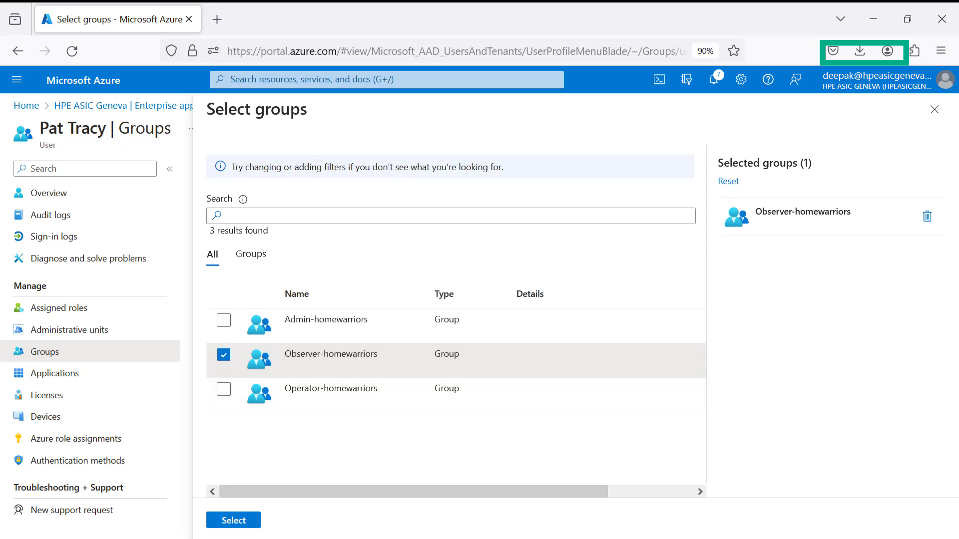
left_click(233, 520)
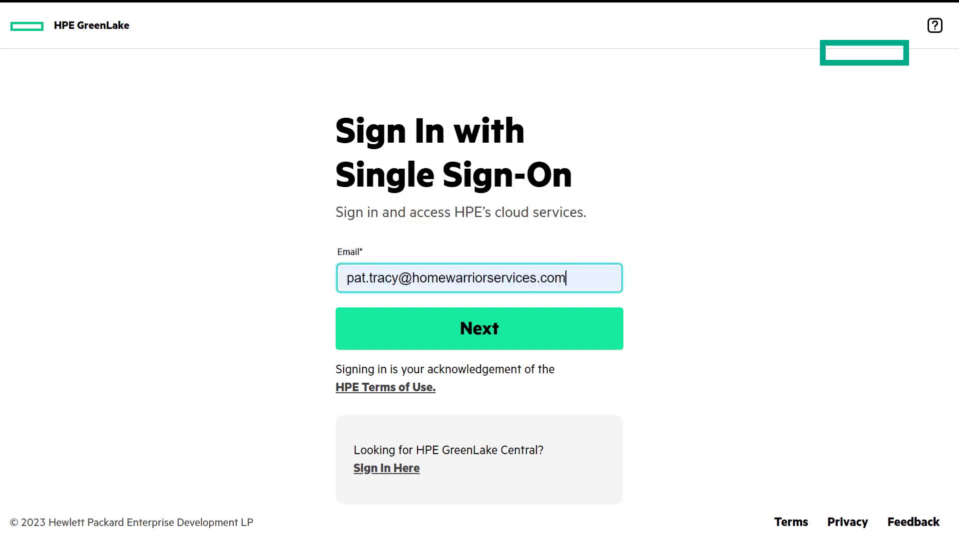
Return to HPE GreenLake and sign in again with the same account's email and password through Microsoft single sign-on.
key("Return")
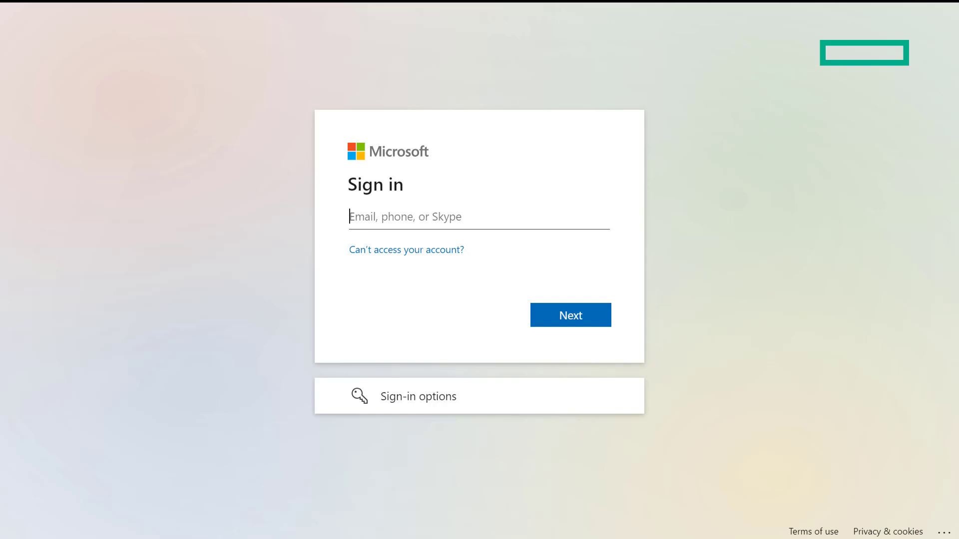
key("ctrl+v")
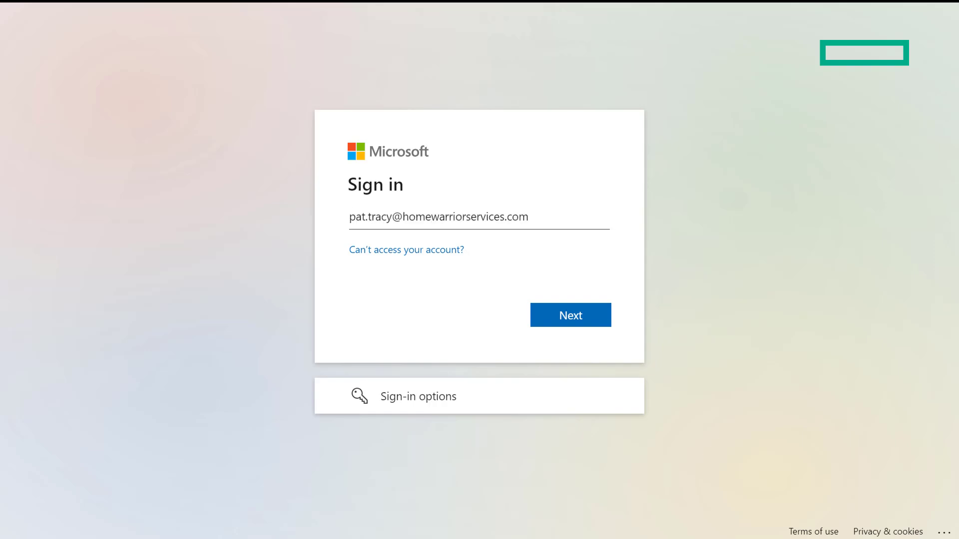
key("Tab")
key("Return")
type("••••••")
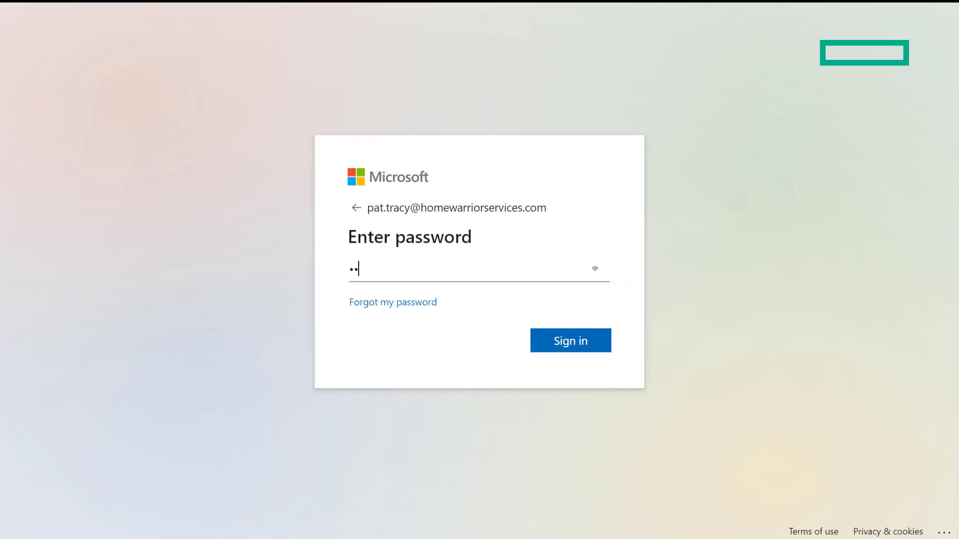
type("••")
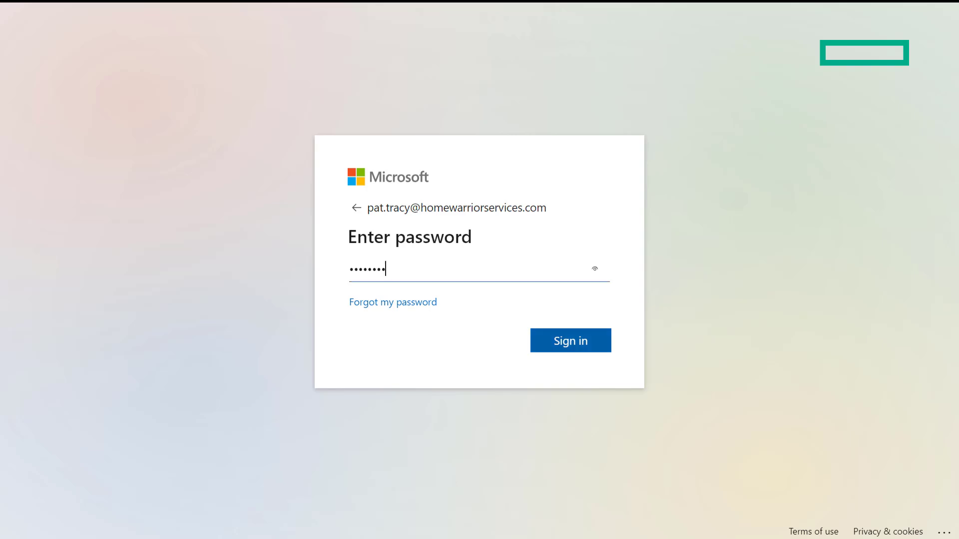
key("Return")
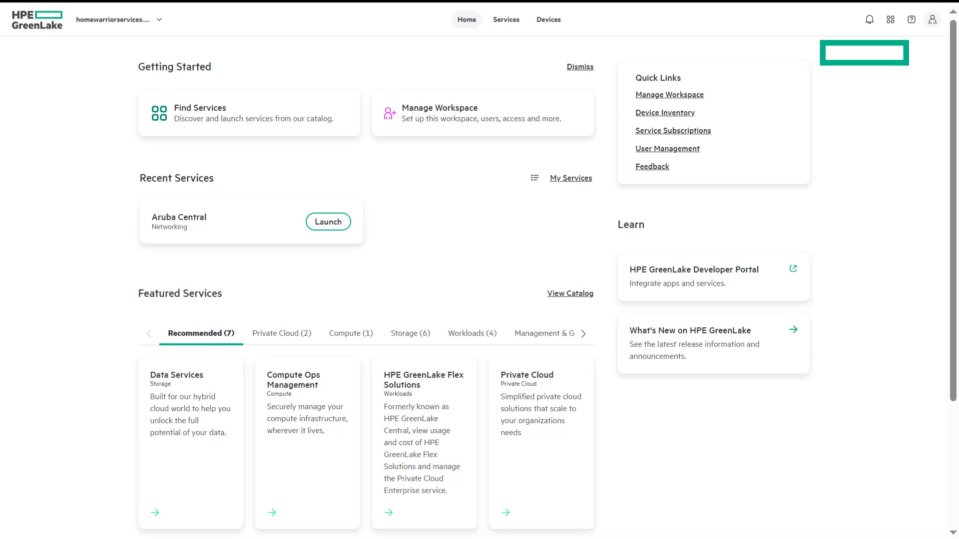
Check the signed-in account's email in the profile details and open the workspace's user management list.
left_click_drag(771, 52, 852, 52)
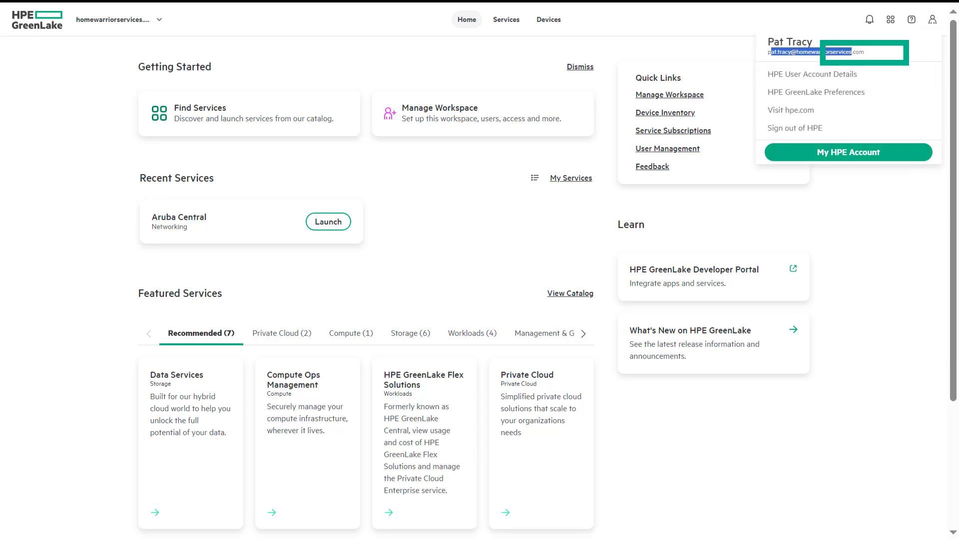
left_click(852, 52)
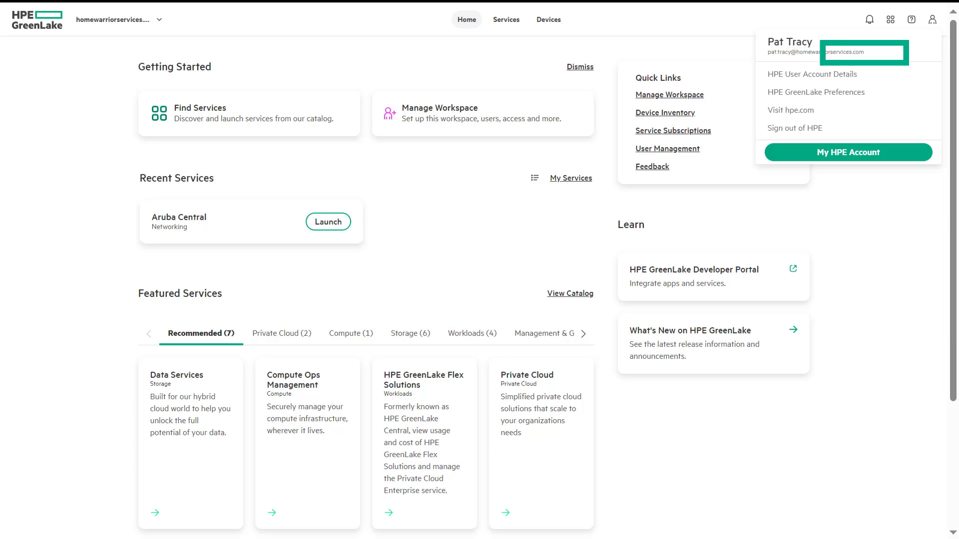
left_click_drag(864, 52, 752, 52)
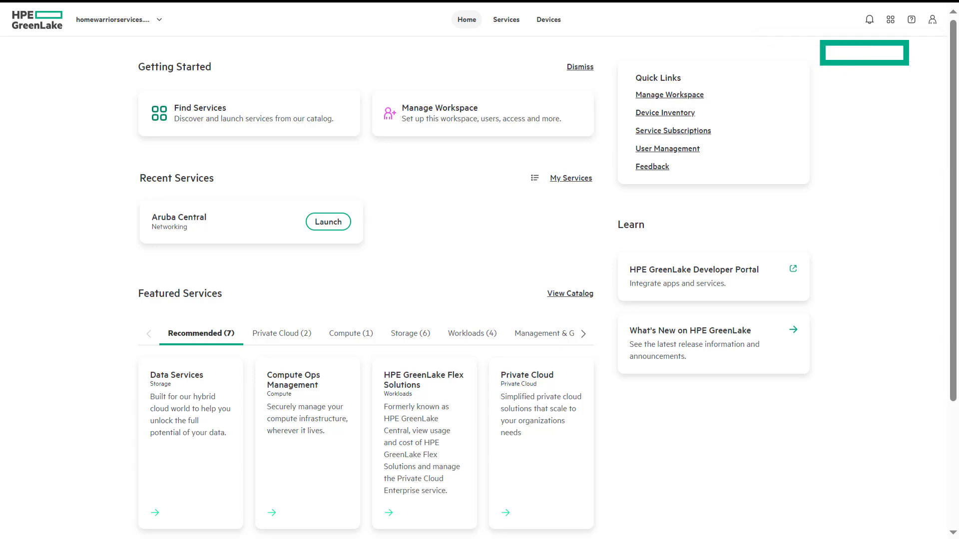
left_click(667, 149)
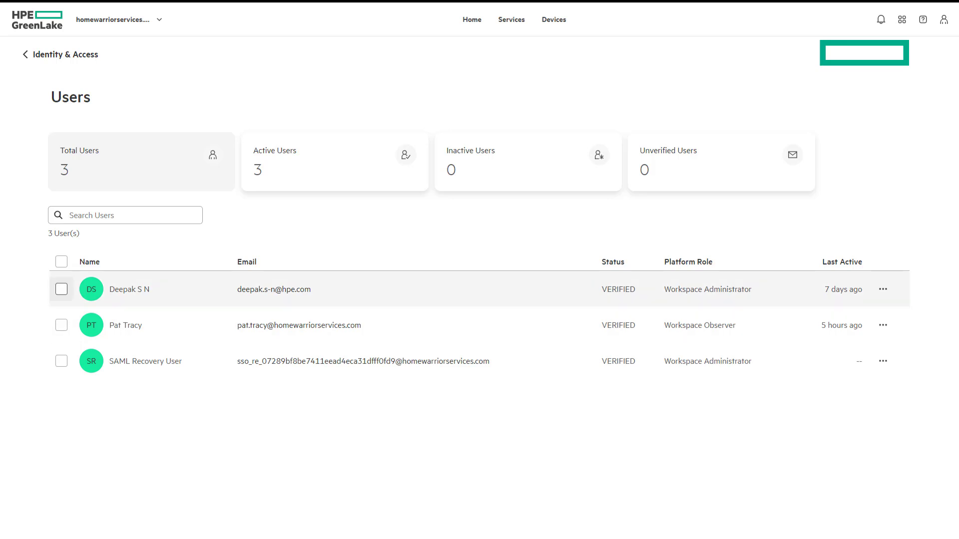
left_click(61, 289)
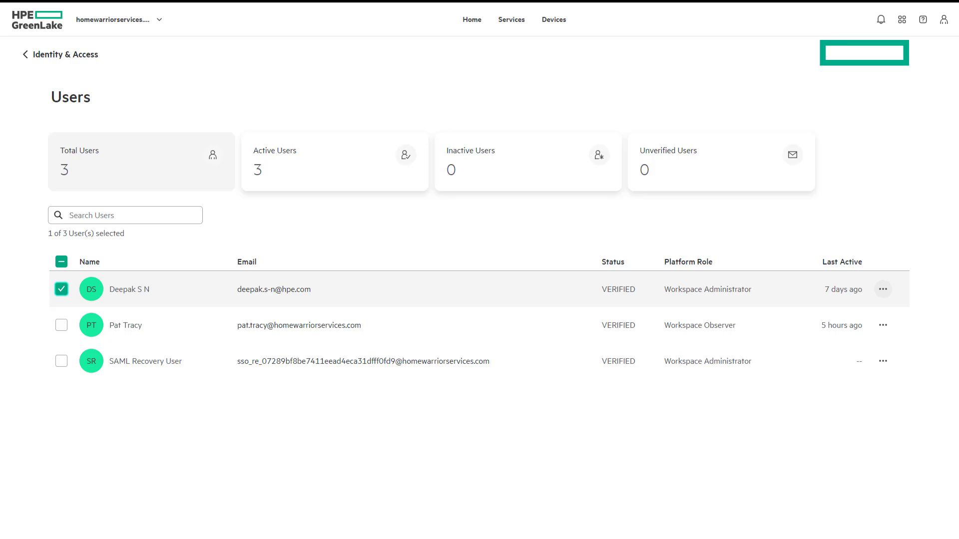
left_click(883, 289)
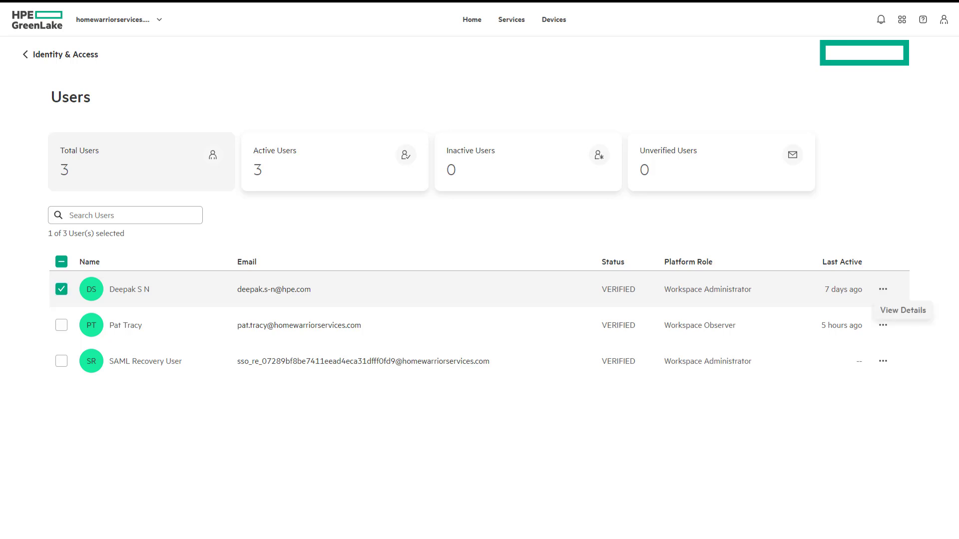
left_click(883, 325)
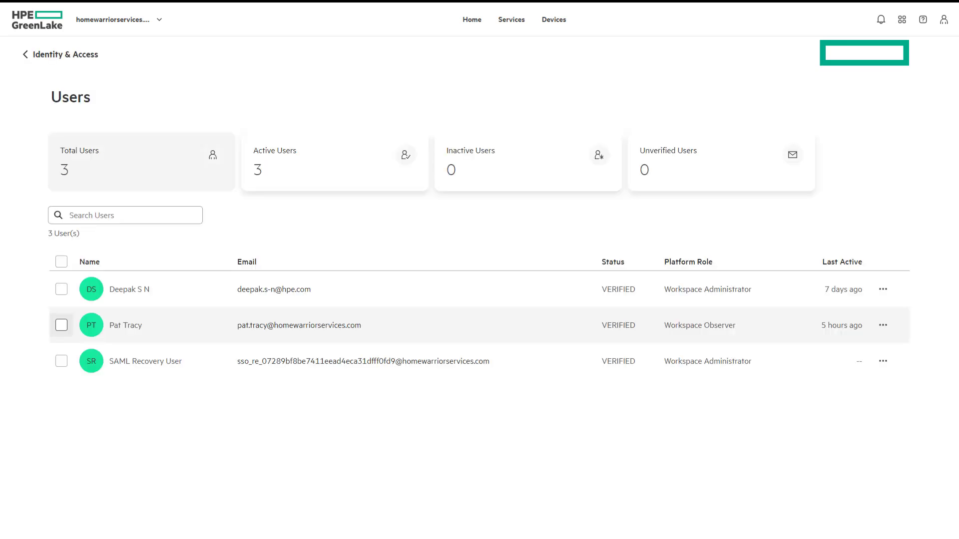
Open the signed-in homewarriorservices.com user's details and examine the roles for the HPE GreenLake platform and Aruba Central.
left_click(62, 325)
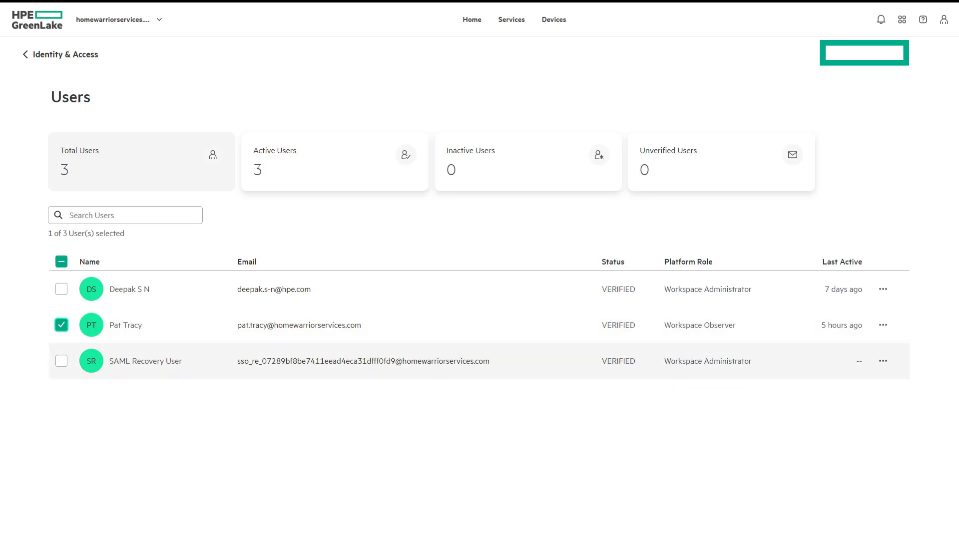
left_click(883, 325)
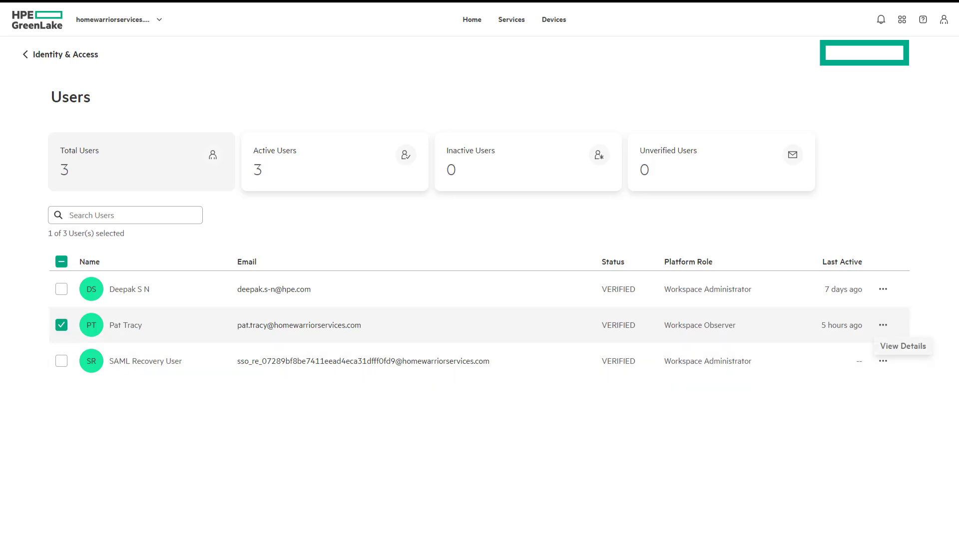
left_click(902, 344)
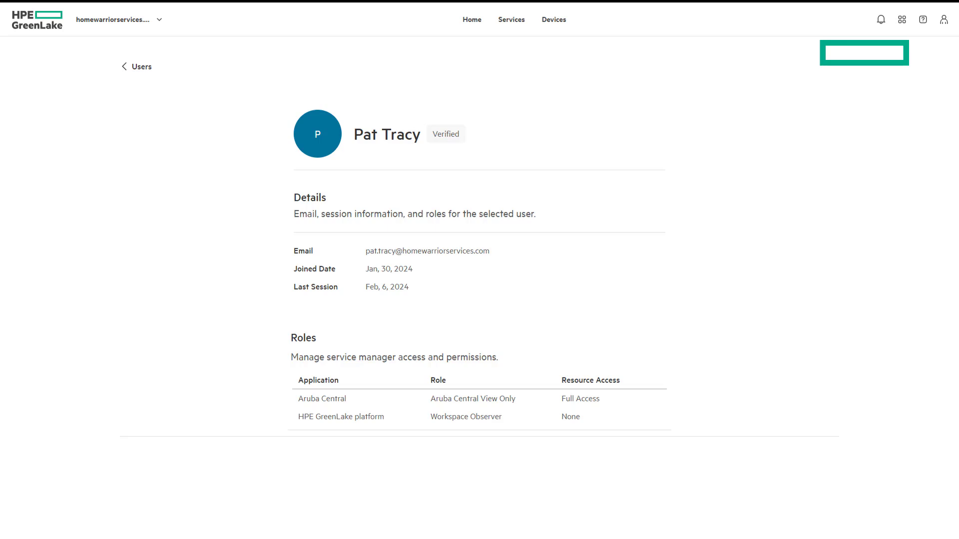
left_click_drag(431, 417, 502, 416)
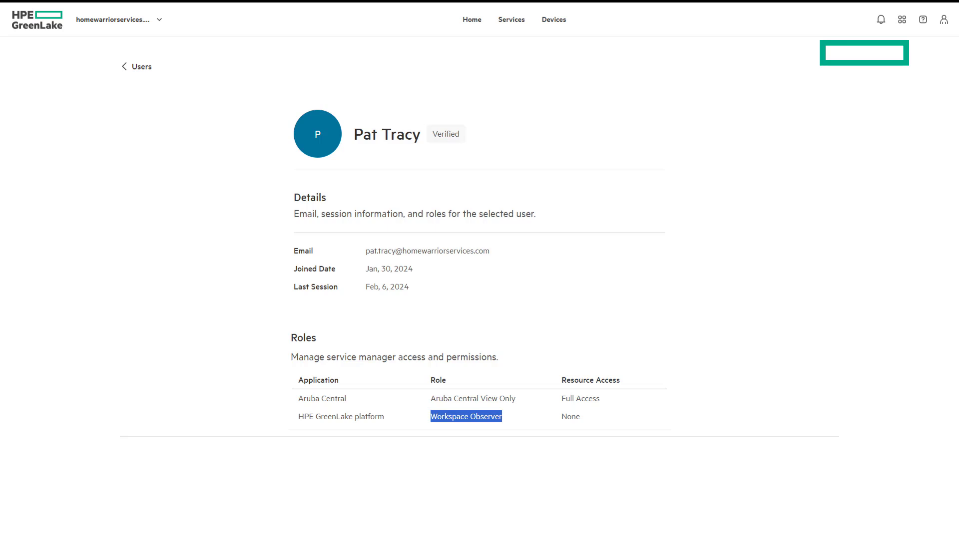
left_click_drag(430, 398, 515, 399)
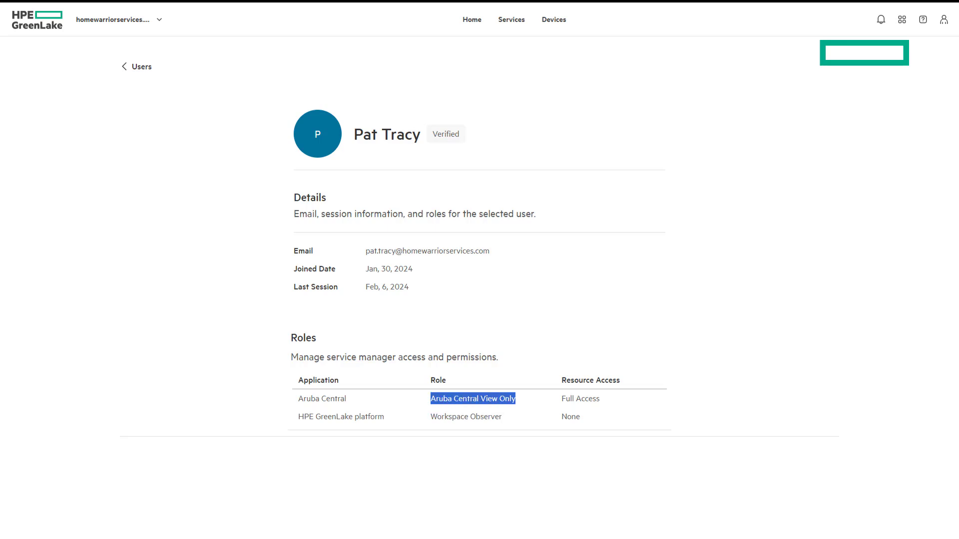